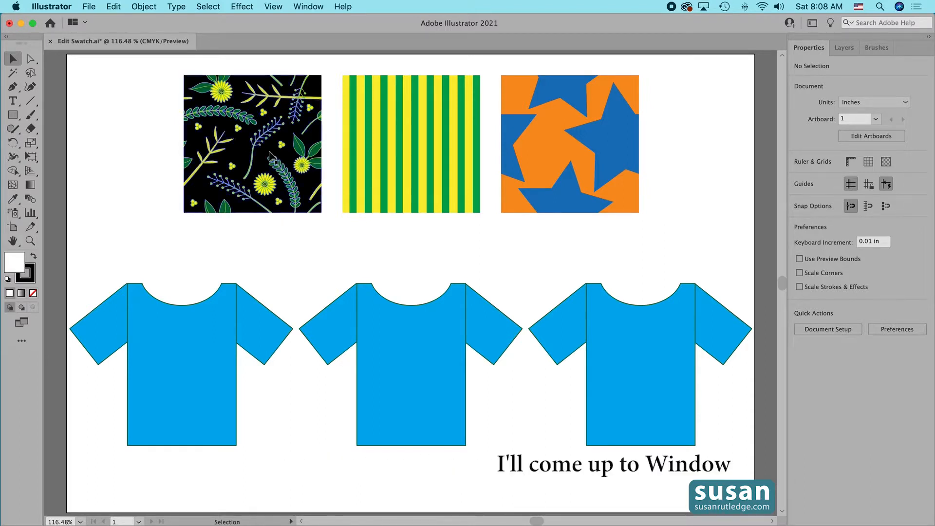
Open the Swatches panel and dock it in the same group as the Properties, Layers and Brushes panels.
{"action": "left_click", "coordinate": [305, 7]}
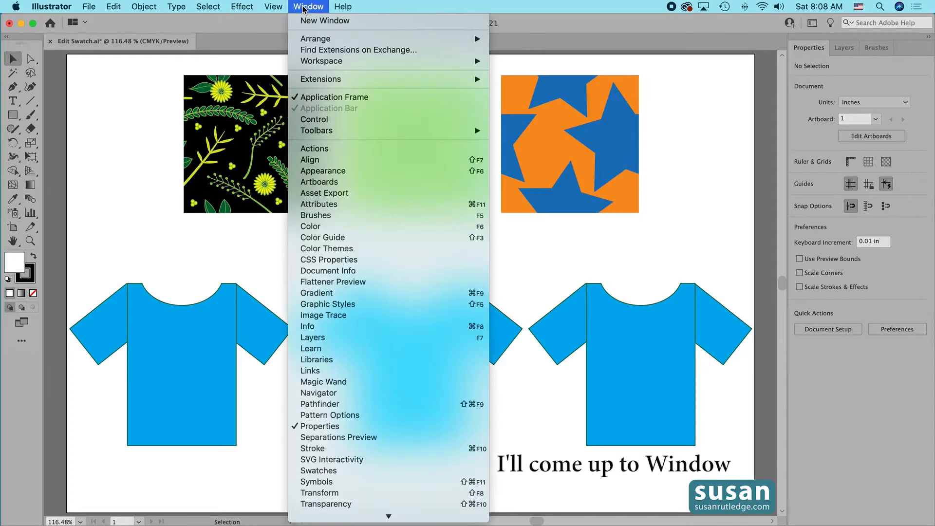
{"action": "left_click", "coordinate": [331, 472]}
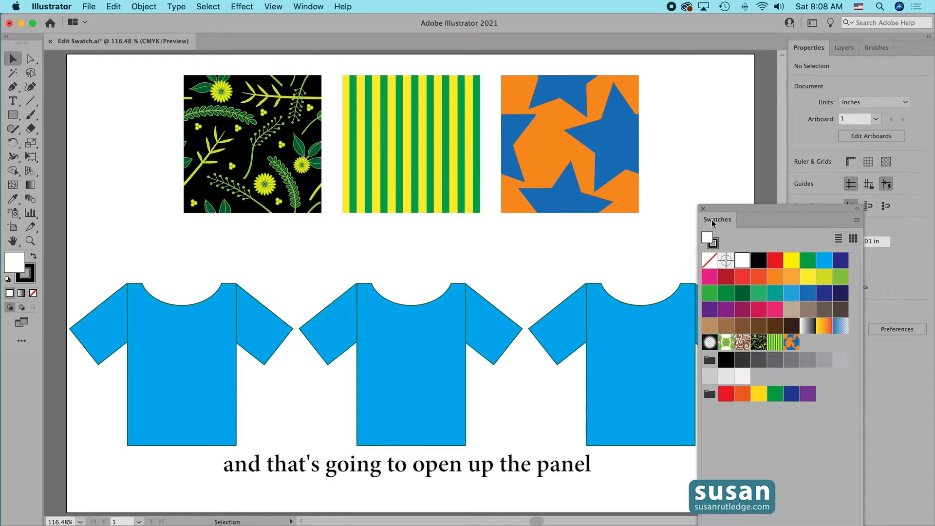
{"action": "left_click_drag", "start_coordinate": [715, 219], "coordinate": [840, 54]}
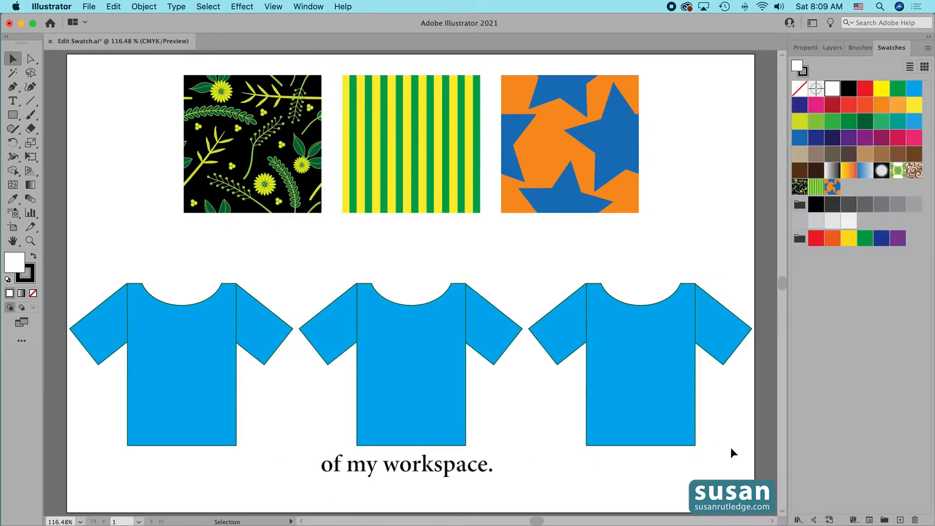
Fill the whole first T-shirt, body and both sleeves, with the black floral pattern swatch.
{"action": "left_click", "coordinate": [188, 430]}
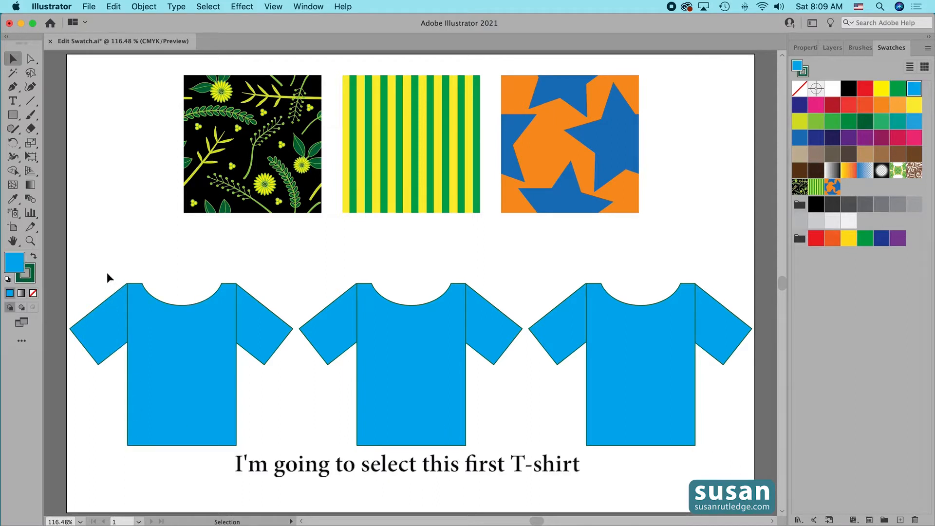
{"action": "left_click_drag", "start_coordinate": [105, 272], "coordinate": [252, 447]}
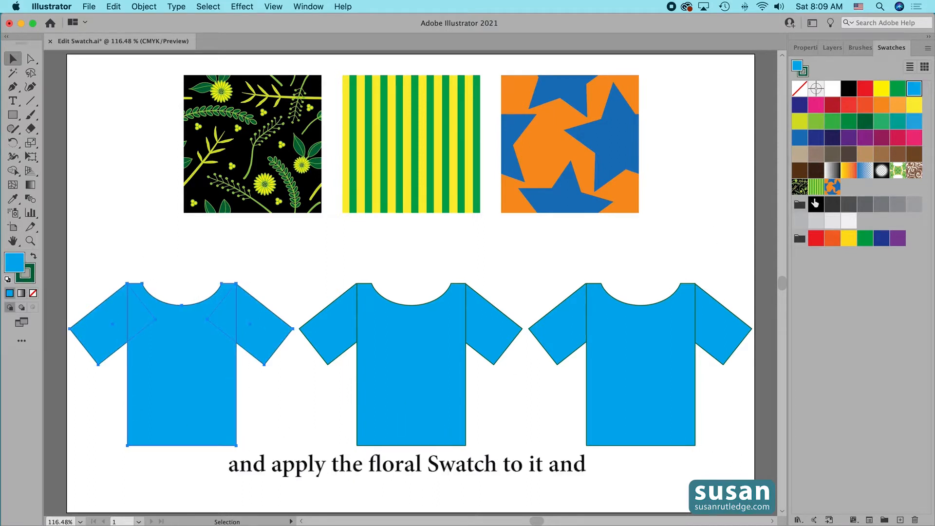
{"action": "left_click", "coordinate": [800, 188]}
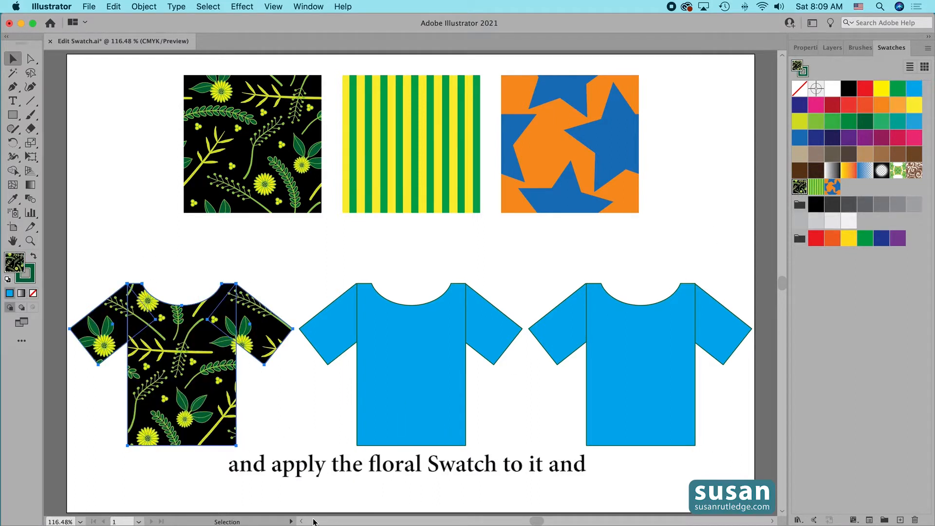
Fill the middle T-shirt with the green and yellow stripe swatch and the third T-shirt with the orange and blue star swatch.
{"action": "left_click_drag", "start_coordinate": [329, 268], "coordinate": [484, 430]}
{"action": "left_click", "coordinate": [816, 186]}
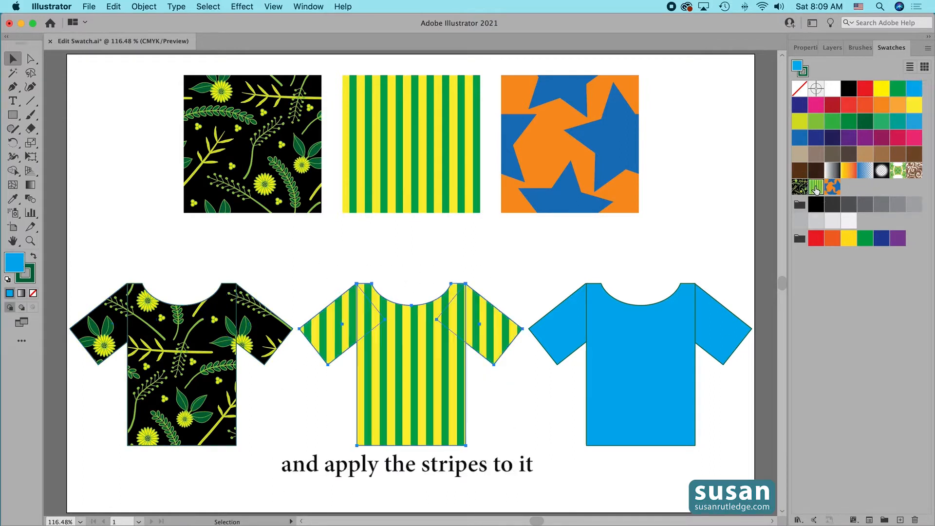
{"action": "left_click_drag", "start_coordinate": [571, 277], "coordinate": [714, 399]}
{"action": "left_click", "coordinate": [832, 186]}
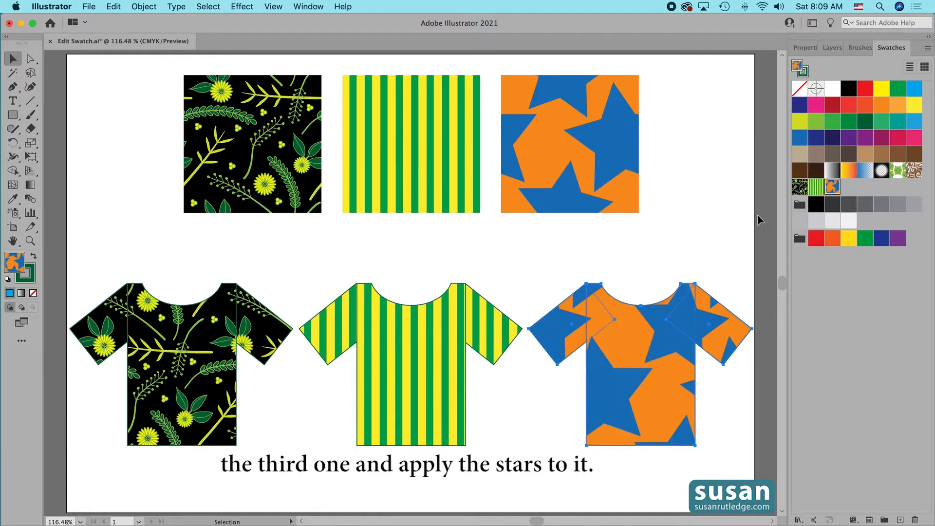
{"action": "left_click", "coordinate": [726, 202]}
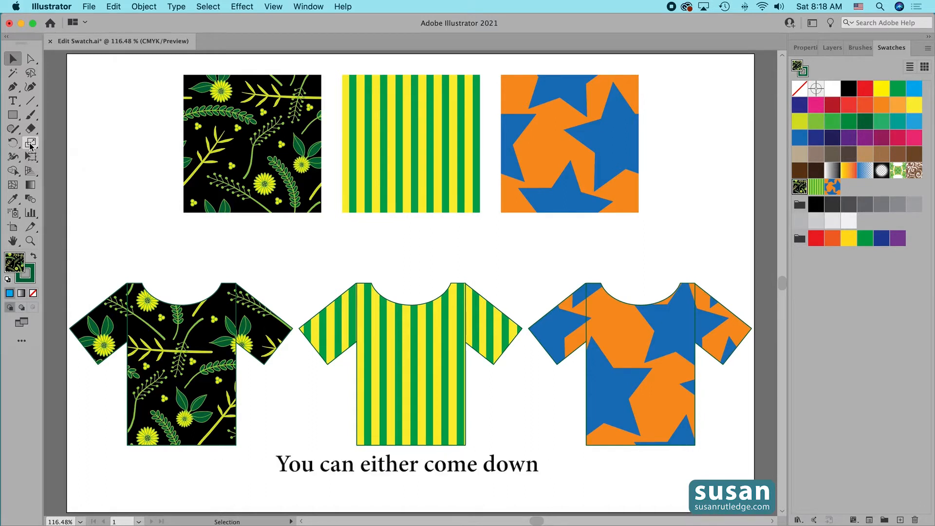
Check that the toolbar is set to Advanced and view the tools grouped with the Rotate tool.
{"action": "left_click", "coordinate": [22, 343]}
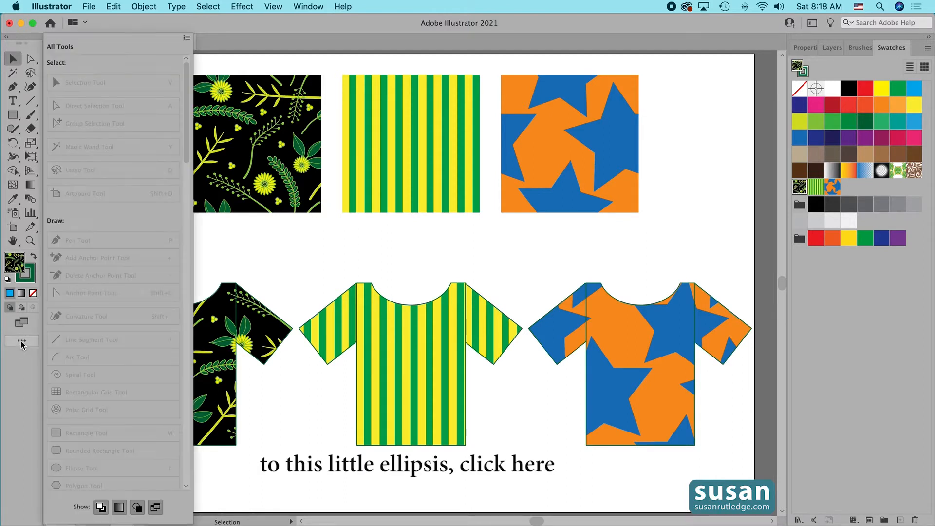
{"action": "left_click", "coordinate": [187, 38]}
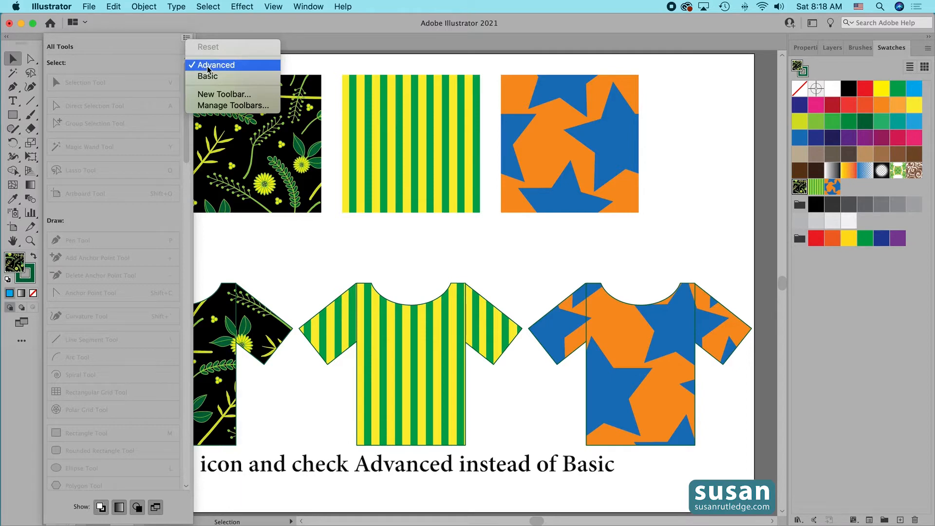
{"action": "left_click", "coordinate": [236, 25]}
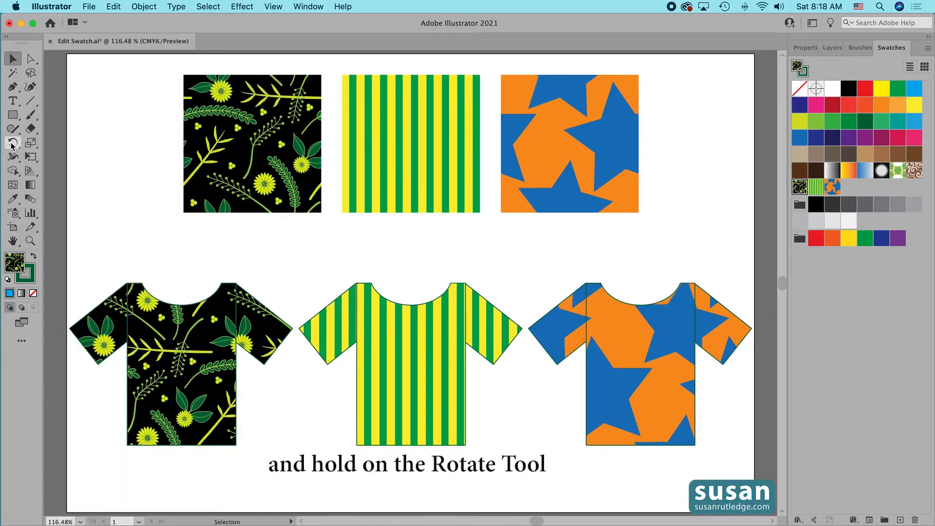
{"action": "left_click", "coordinate": [14, 144]}
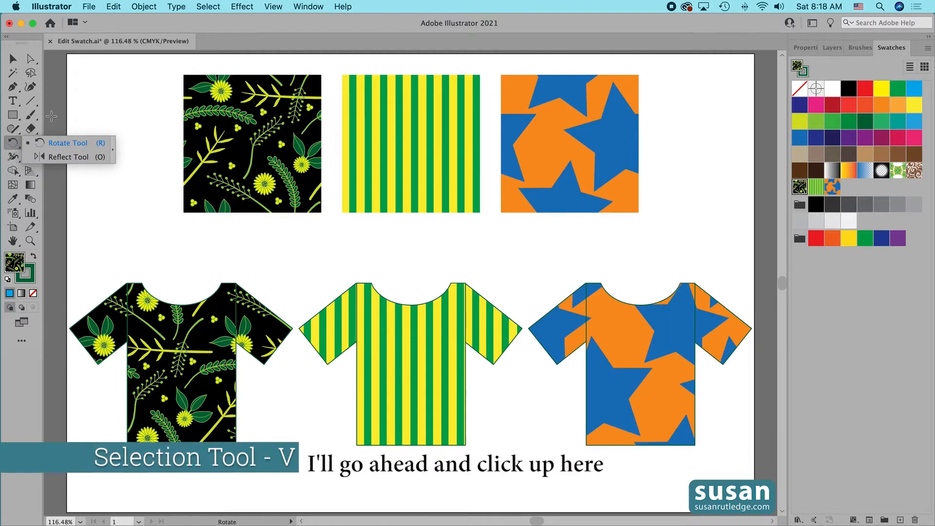
{"action": "left_click", "coordinate": [14, 61]}
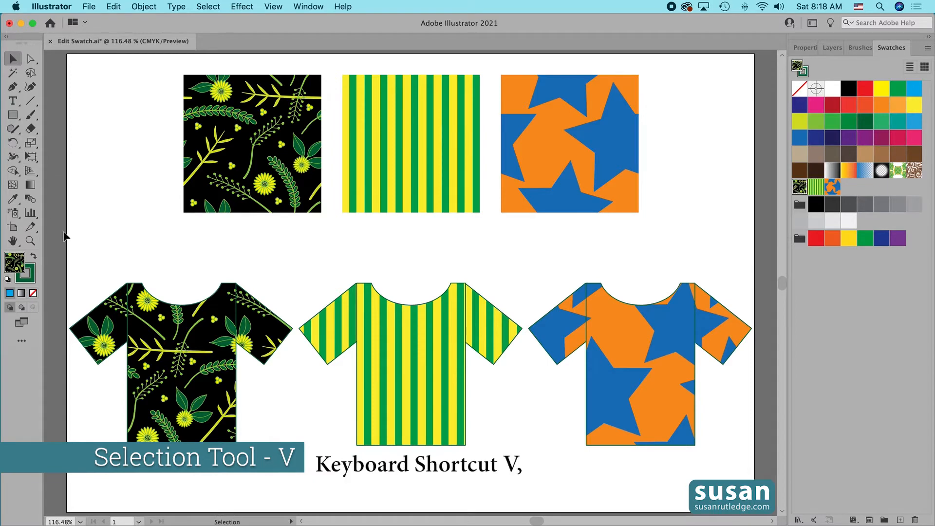
Scale the floral pattern on the first T-shirt uniformly to 50%, transforming only patterns and not objects.
{"action": "left_click_drag", "start_coordinate": [92, 256], "coordinate": [258, 463]}
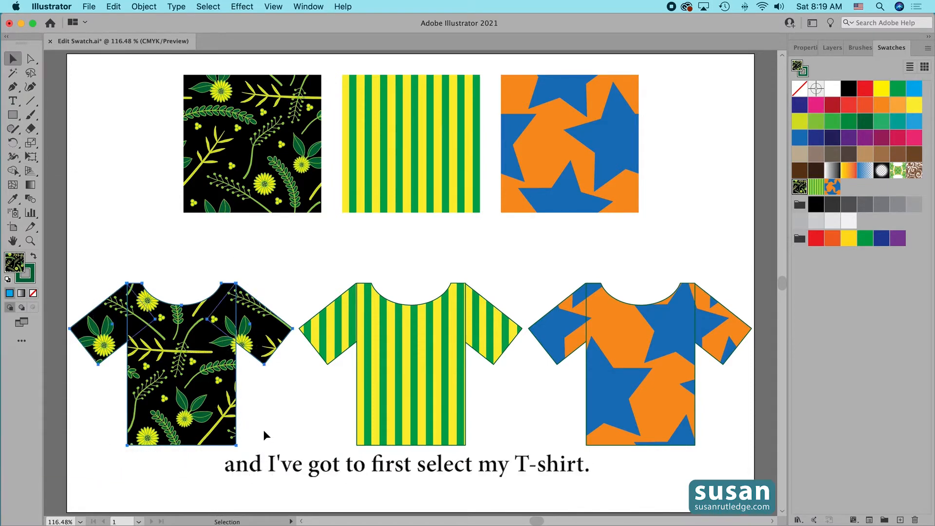
{"action": "double_click", "coordinate": [31, 142]}
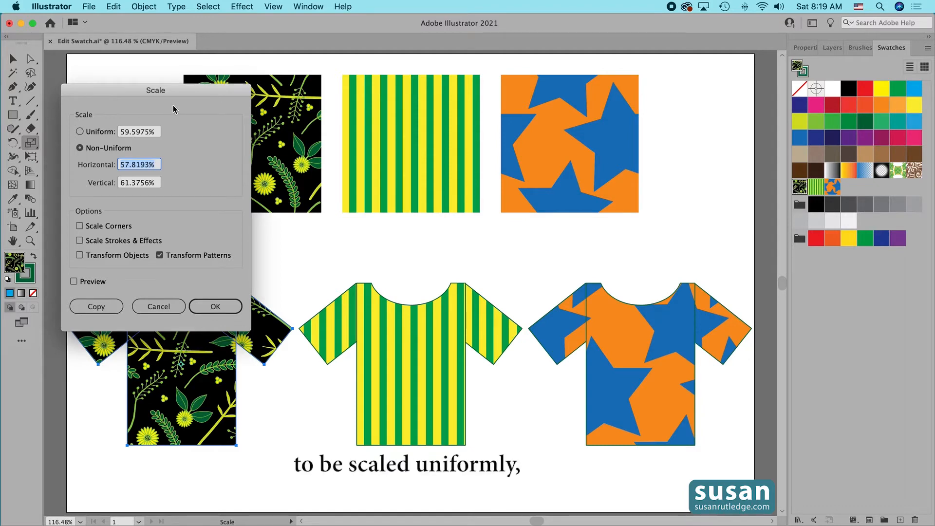
{"action": "left_click", "coordinate": [80, 132]}
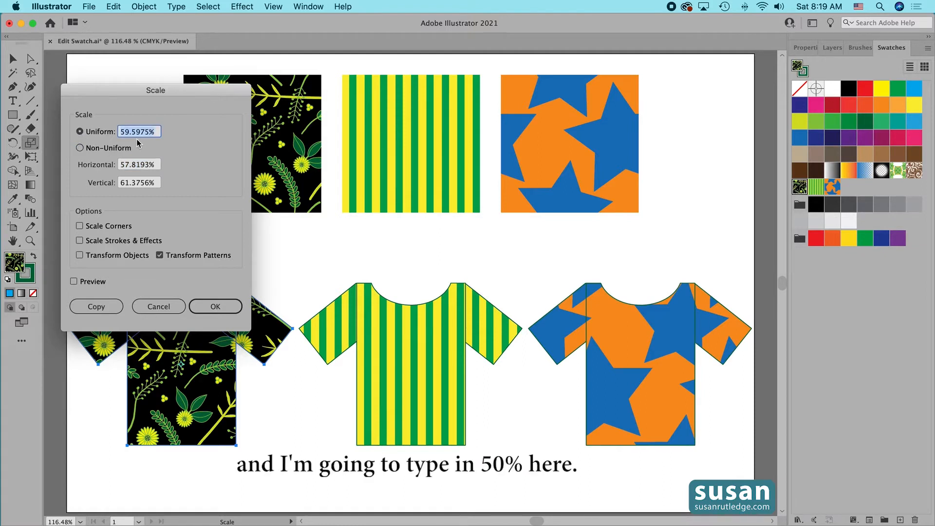
{"action": "type", "text": "50"}
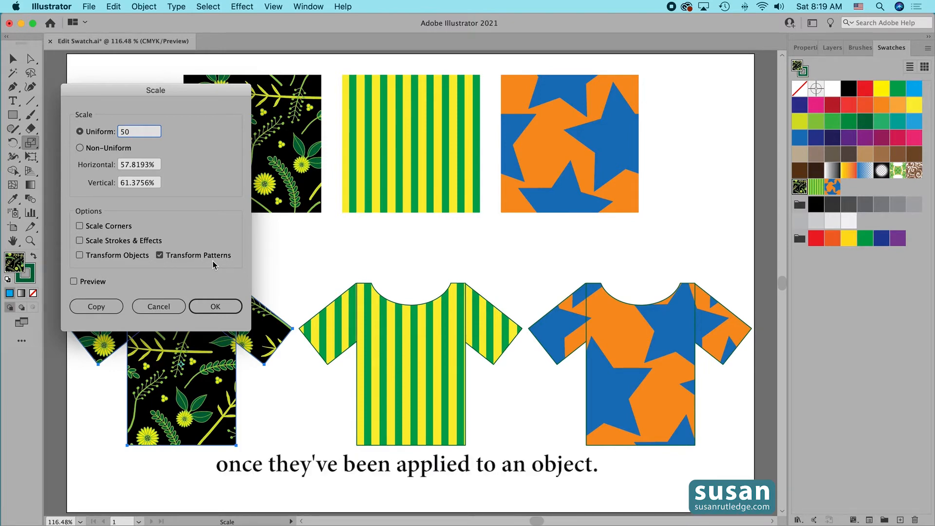
{"action": "left_click", "coordinate": [220, 305]}
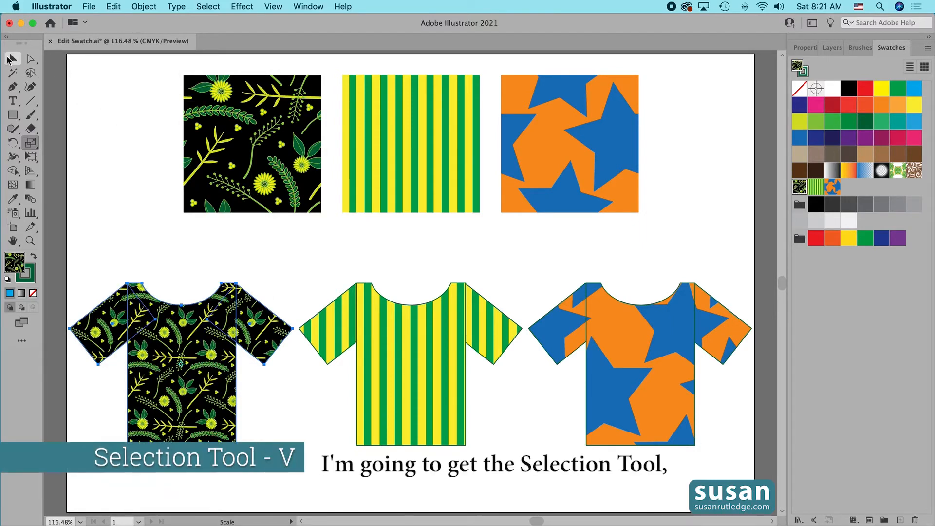
{"action": "left_click", "coordinate": [13, 59]}
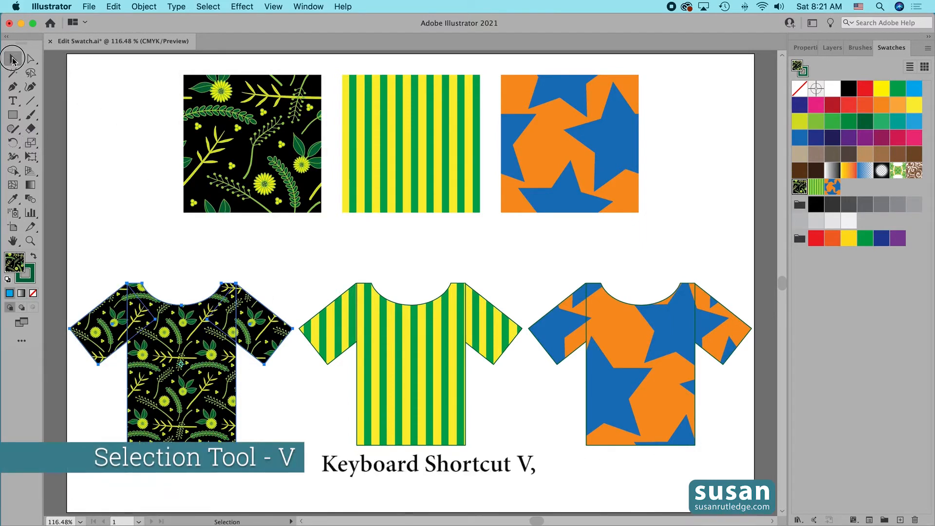
{"action": "left_click", "coordinate": [260, 268]}
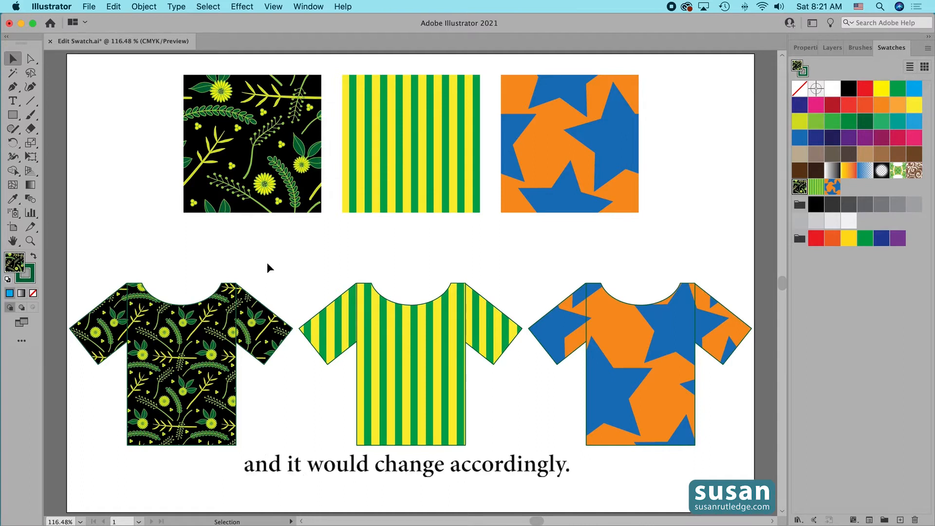
Scale only the floral pattern on the first T-shirt freehand, trying smaller sizes and ending on a larger, proportionally constrained one.
{"action": "left_click_drag", "start_coordinate": [101, 267], "coordinate": [262, 413]}
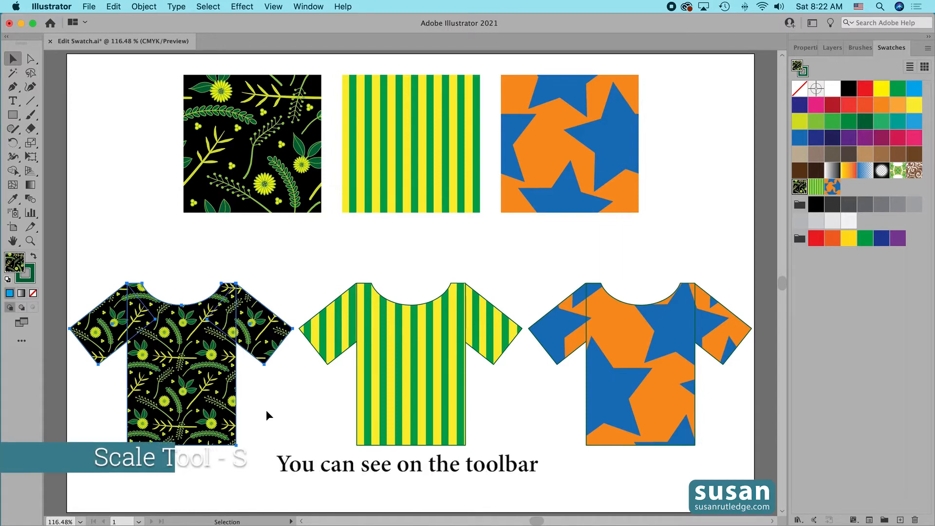
{"action": "key", "text": "s"}
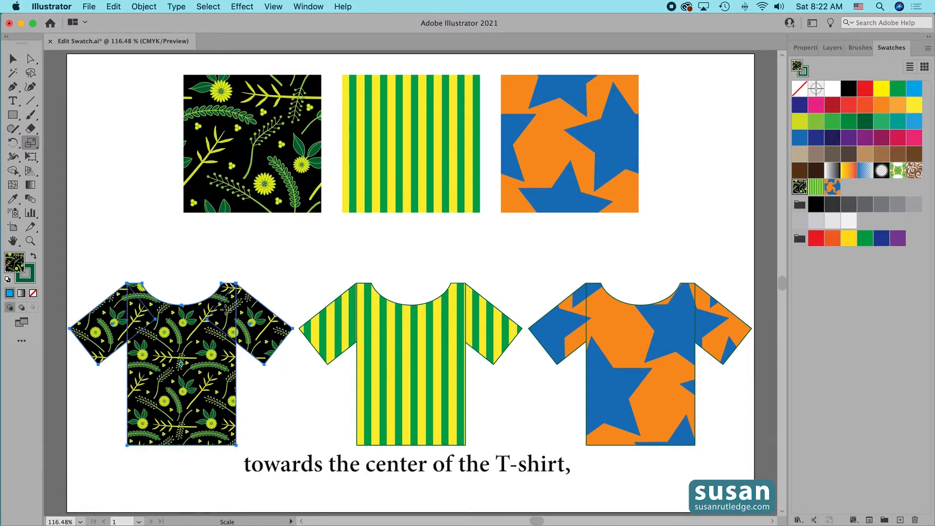
{"action": "left_click_drag", "start_coordinate": [222, 309], "coordinate": [220, 317]}
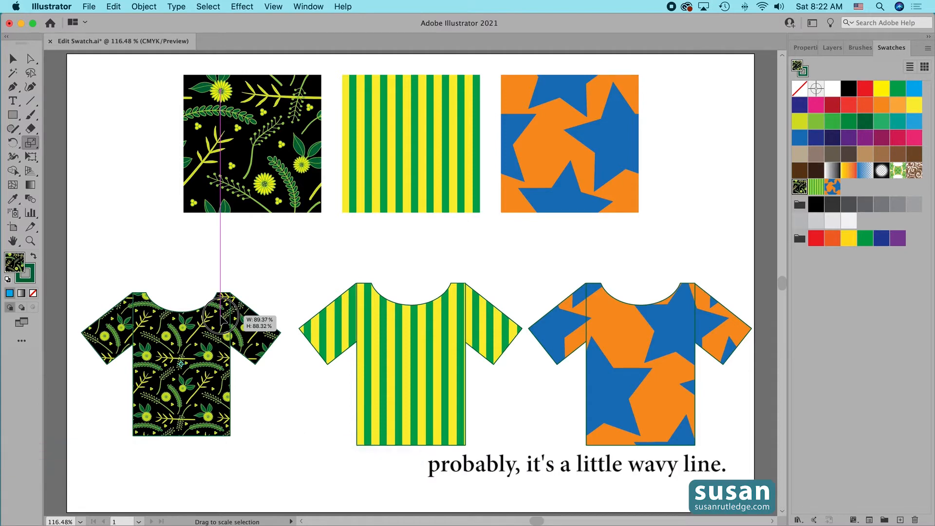
{"action": "key", "text": "grave"}
{"action": "left_click_drag", "start_coordinate": [222, 317], "coordinate": [214, 325]}
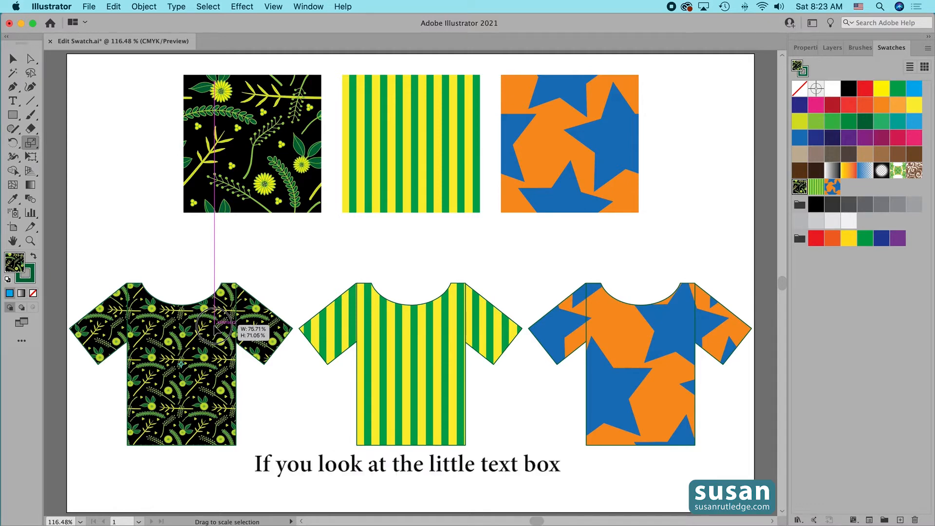
{"action": "left_click_drag", "start_coordinate": [215, 325], "coordinate": [212, 327]}
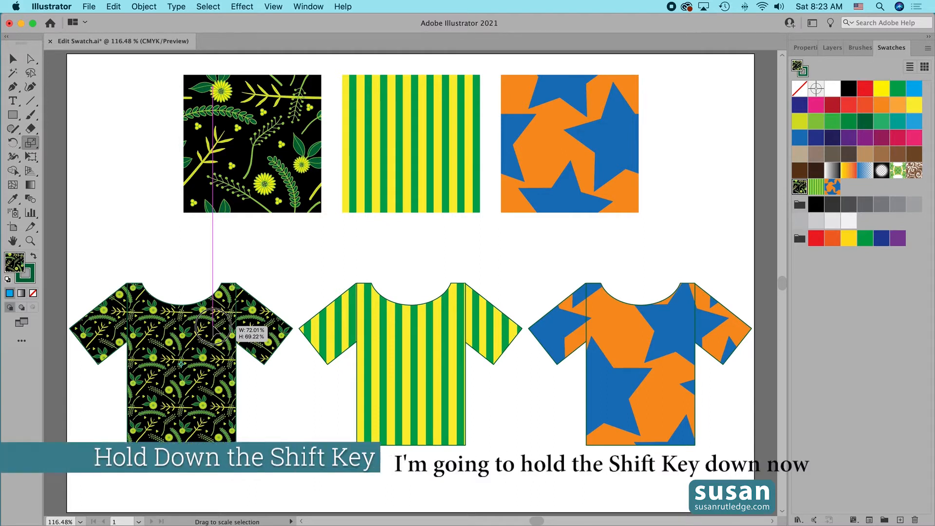
{"action": "left_click_drag", "start_coordinate": [213, 327], "coordinate": [280, 268]}
{"action": "key", "text": "shift+grave"}
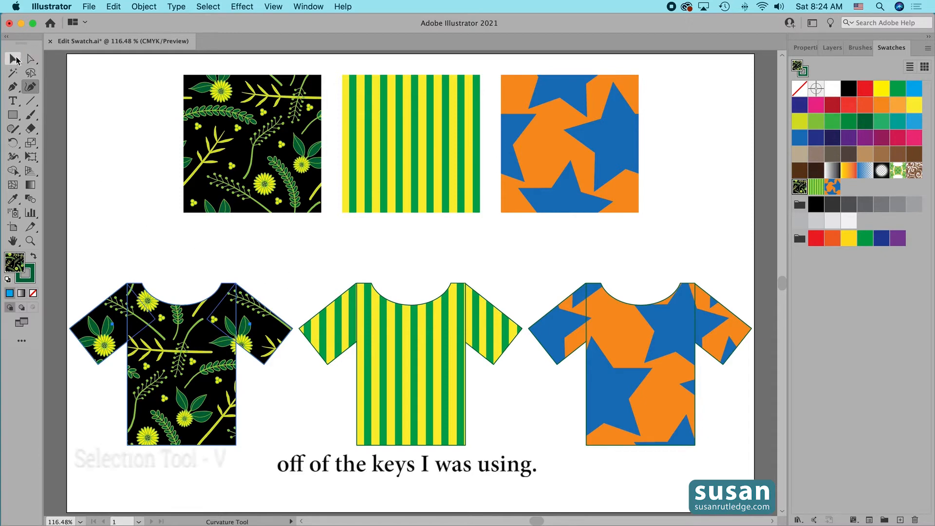
{"action": "key", "text": "v"}
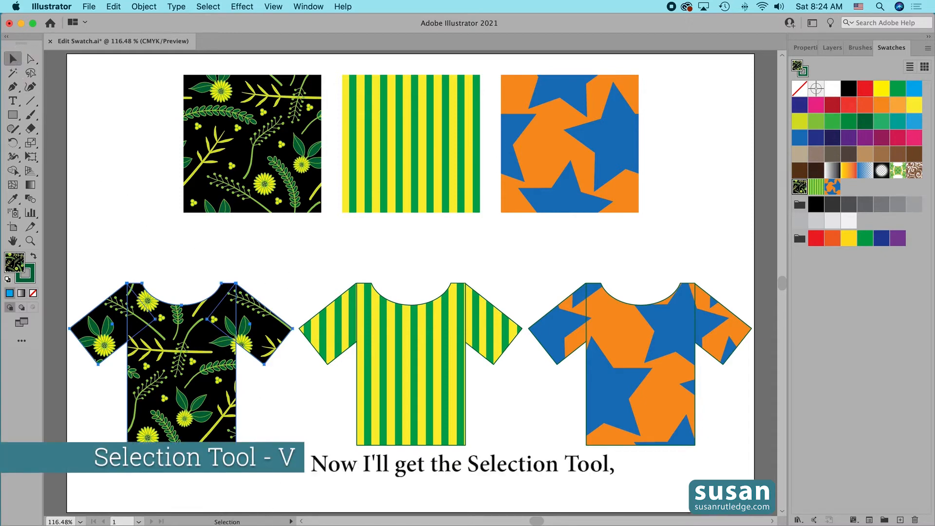
{"action": "left_click", "coordinate": [299, 441]}
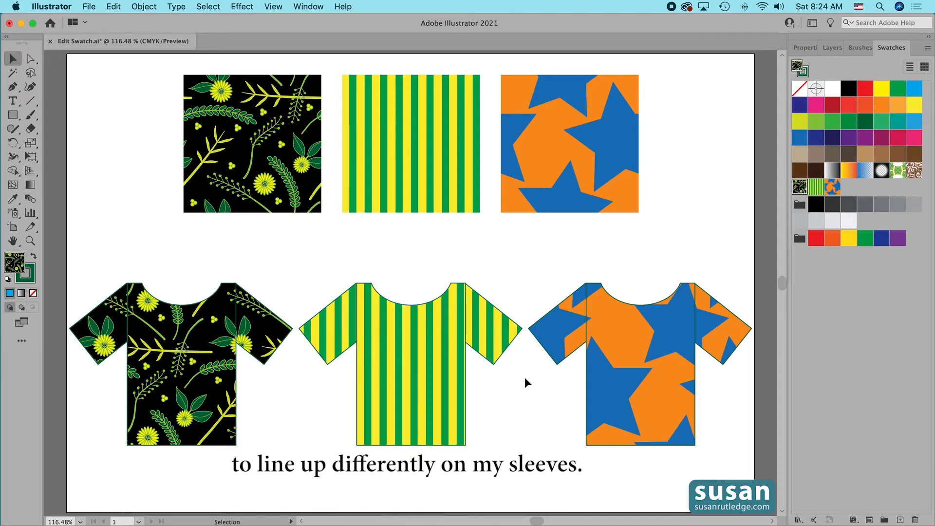
Rotate only the stripe pattern in the middle T-shirt's right-hand sleeve by about 52° to run along the sleeve.
{"action": "left_click", "coordinate": [489, 333]}
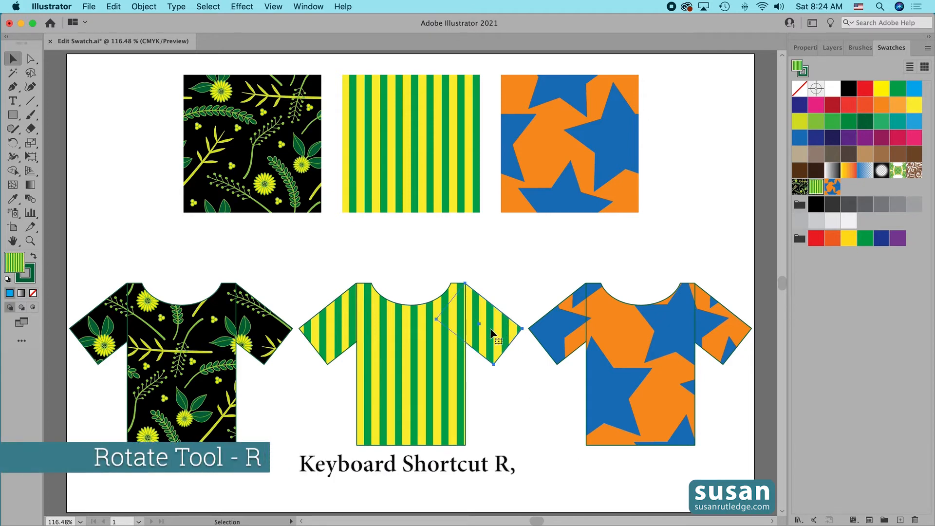
{"action": "key", "text": "r"}
{"action": "mouse_move", "coordinate": [492, 340]}
{"action": "left_mouse_down"}
{"action": "mouse_move", "coordinate": [502, 349]}
{"action": "mouse_move", "coordinate": [508, 325]}
{"action": "left_mouse_up"}
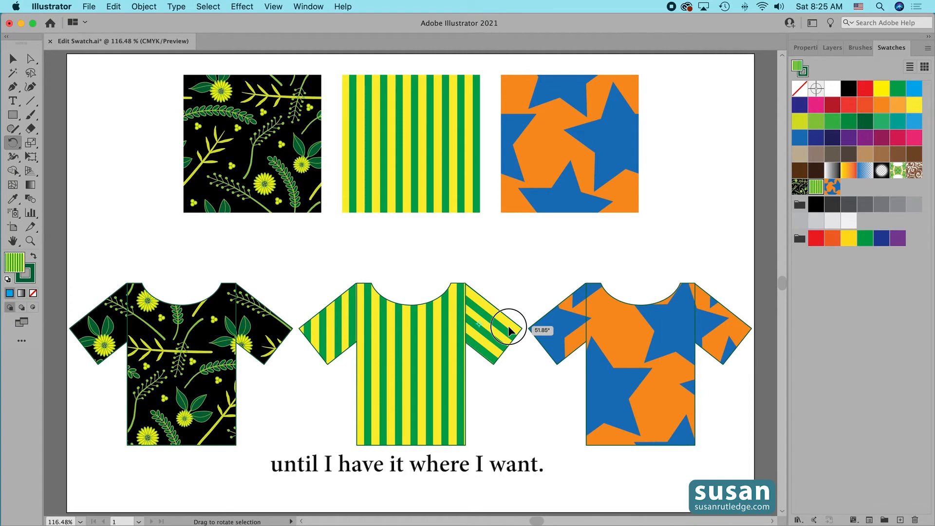
{"action": "left_click_drag", "start_coordinate": [509, 326], "coordinate": [509, 327]}
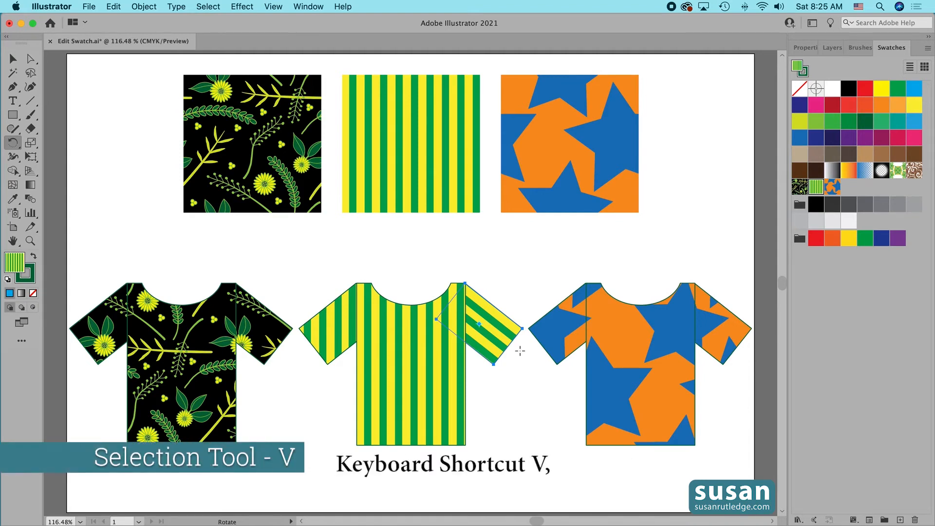
{"action": "key", "text": "v"}
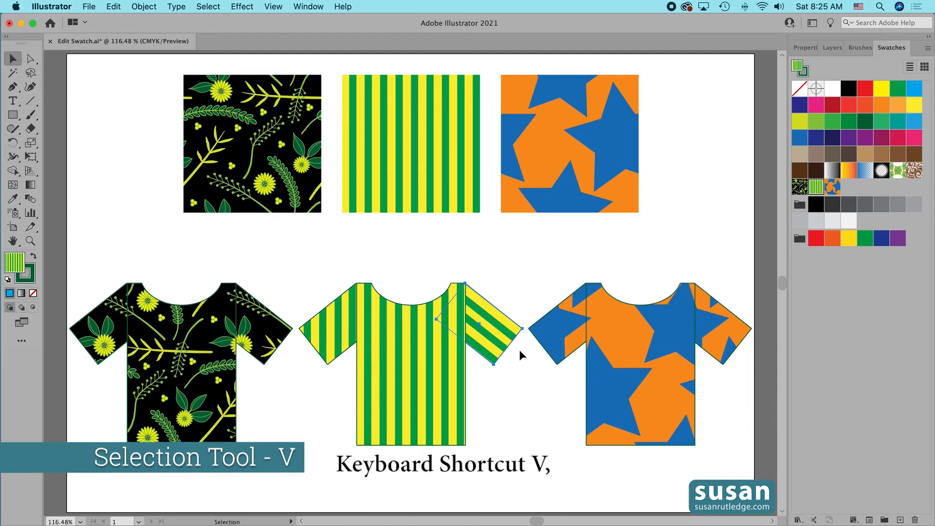
Rotate only the stripe pattern in the middle T-shirt's left-hand sleeve to run along the sleeve, leaving the shape in place.
{"action": "left_click", "coordinate": [334, 333]}
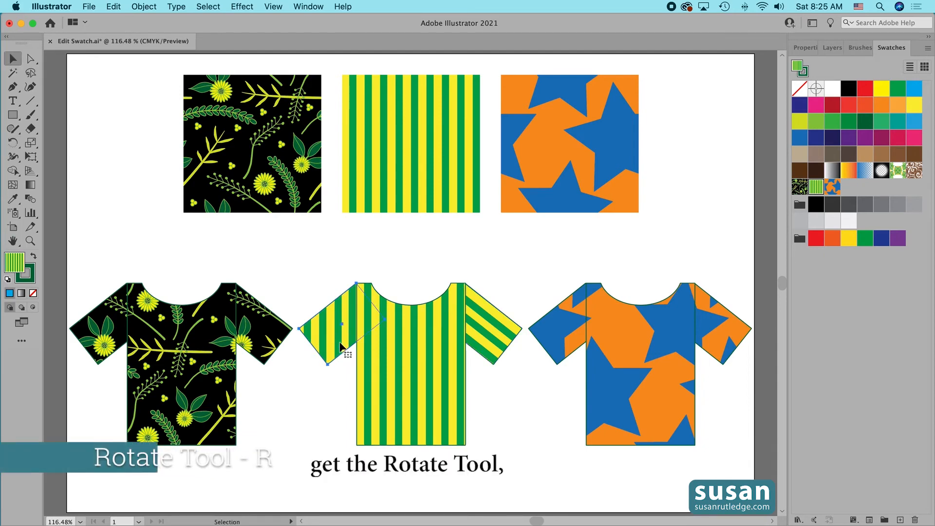
{"action": "key", "text": "r"}
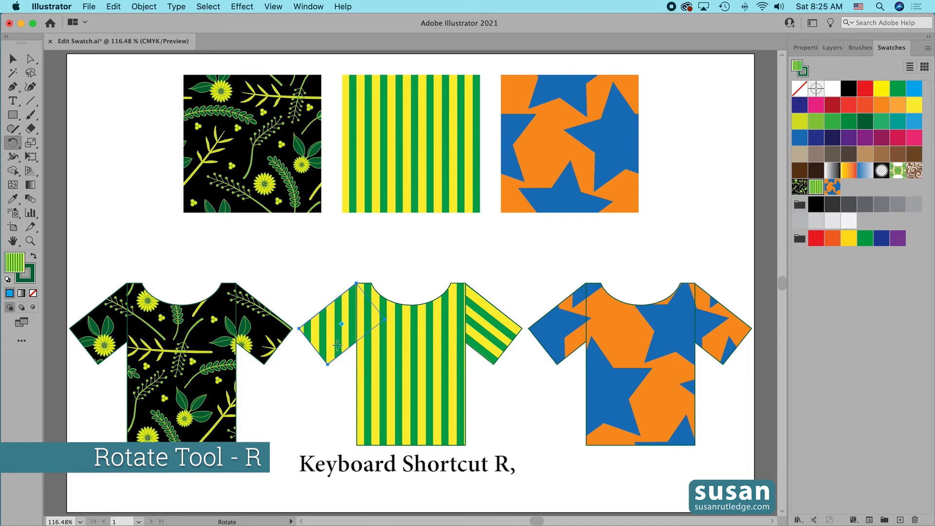
{"action": "left_click_drag", "start_coordinate": [337, 347], "coordinate": [322, 334]}
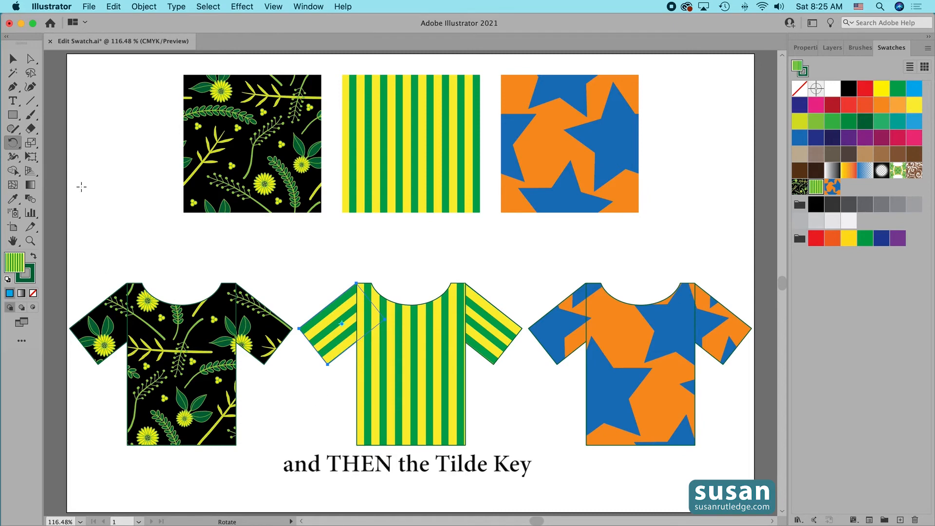
{"action": "left_click", "coordinate": [13, 59]}
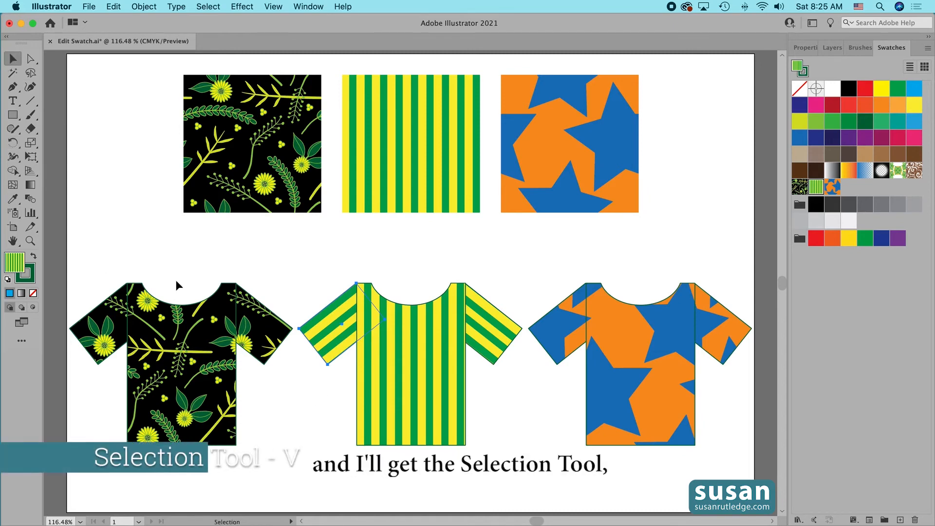
{"action": "left_click", "coordinate": [322, 418]}
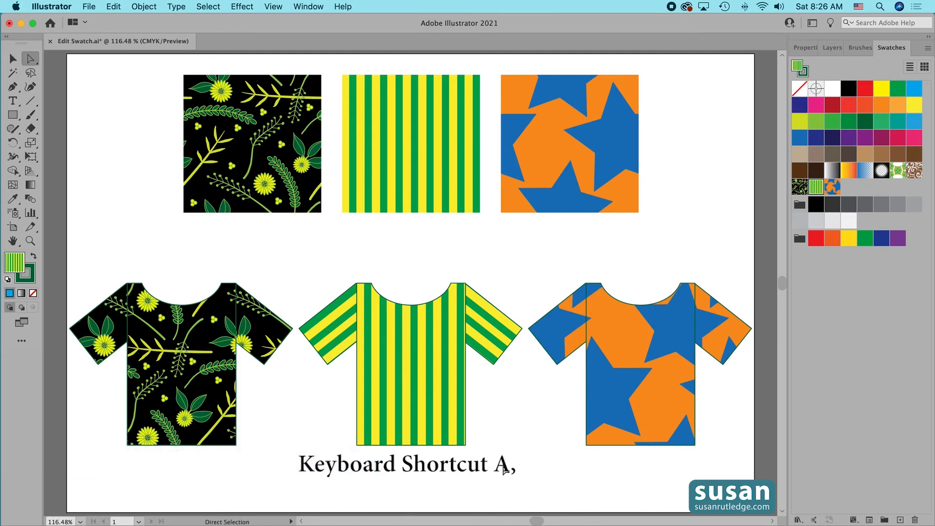
Move only the star pattern inside the third T-shirt's body so one large star sits centered on the chest.
{"action": "key", "text": "a"}
{"action": "left_click", "coordinate": [650, 408]}
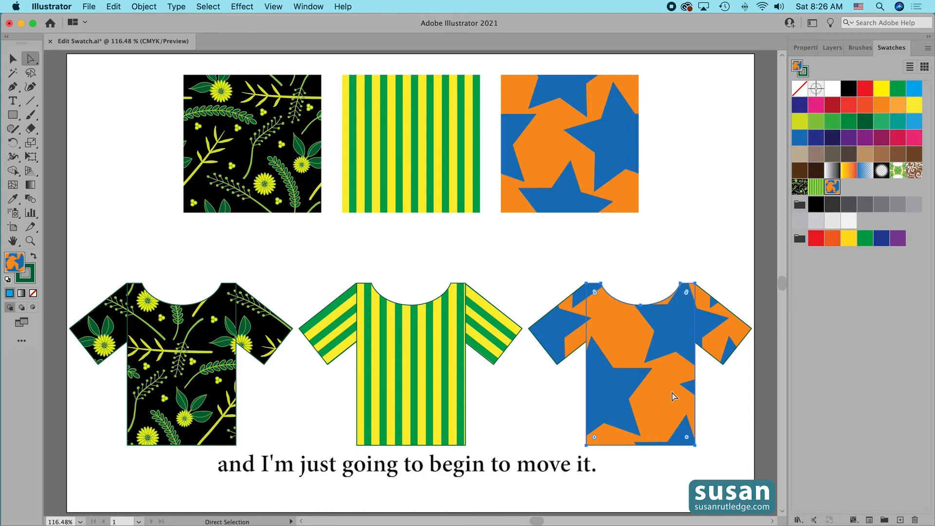
{"action": "left_click_drag", "start_coordinate": [673, 394], "coordinate": [633, 434]}
{"action": "key", "text": "grave"}
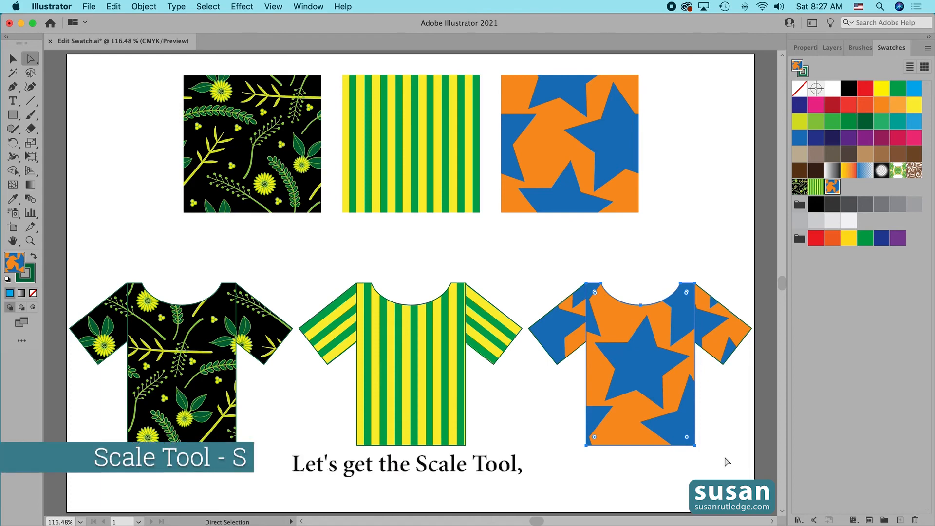
Scale only the star pattern in the third T-shirt's body down uniformly to about a third of its size, and deselect the shirt.
{"action": "key", "text": "s"}
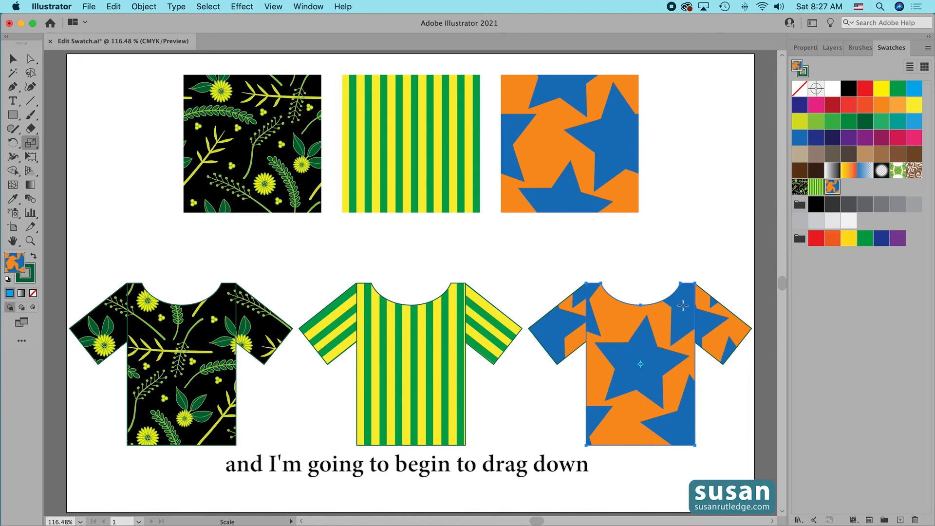
{"action": "left_click_drag", "start_coordinate": [683, 305], "coordinate": [655, 354]}
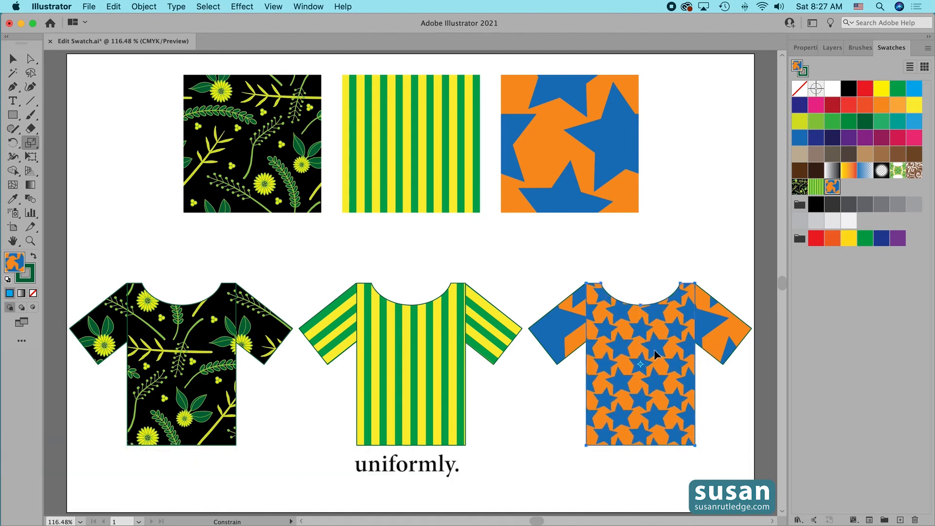
{"action": "key", "text": "shift+grave"}
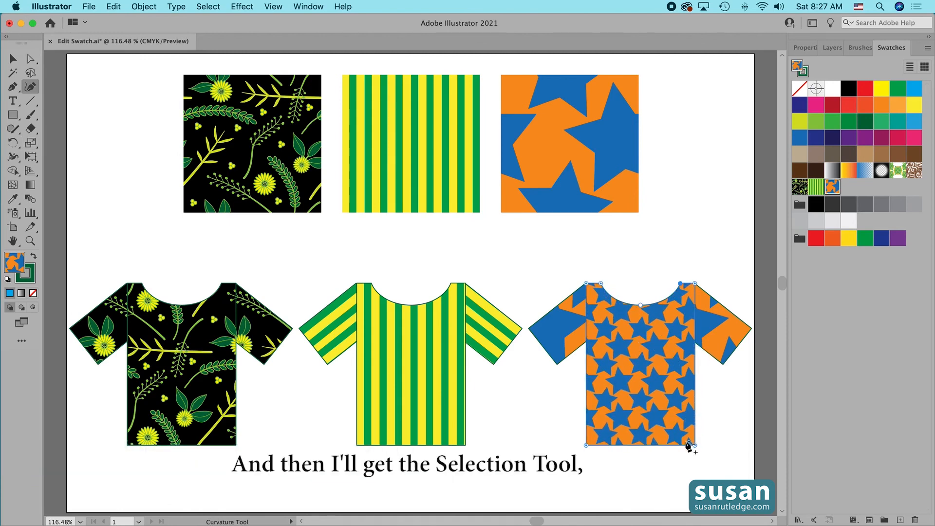
{"action": "key", "text": "v"}
{"action": "left_click", "coordinate": [660, 474]}
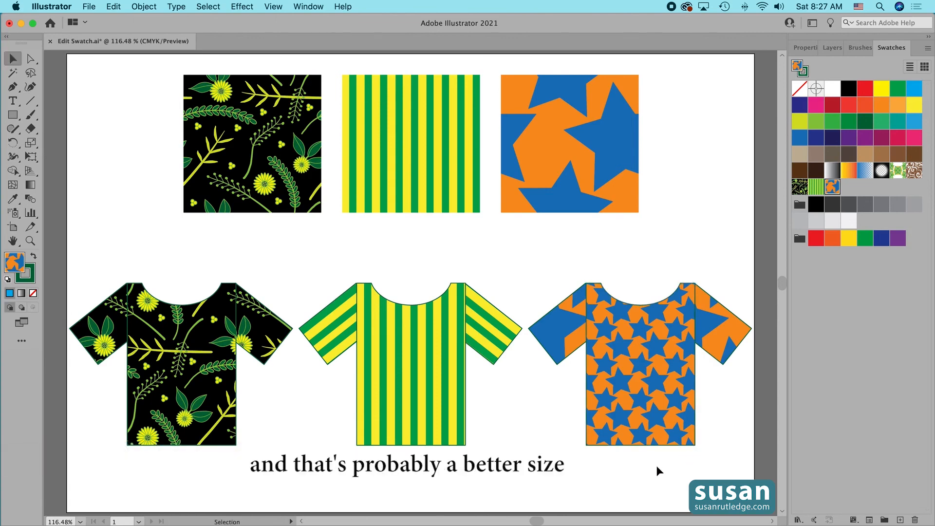